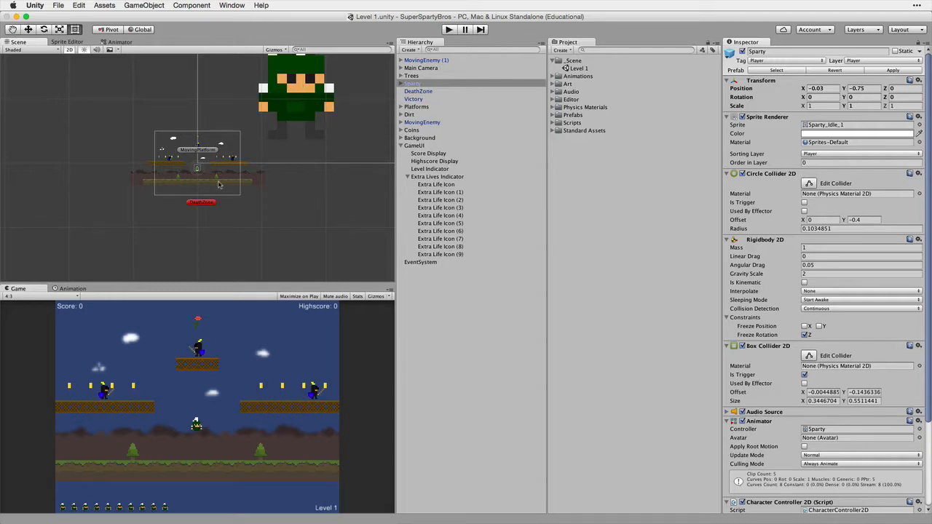
Deactivate the GameUI object so the interface canvas is switched off in the level
{"action": "scroll", "coordinate": [218, 185], "scroll_direction": "up", "scroll_amount": 3}
{"action": "scroll", "coordinate": [313, 151], "scroll_direction": "up", "scroll_amount": 4}
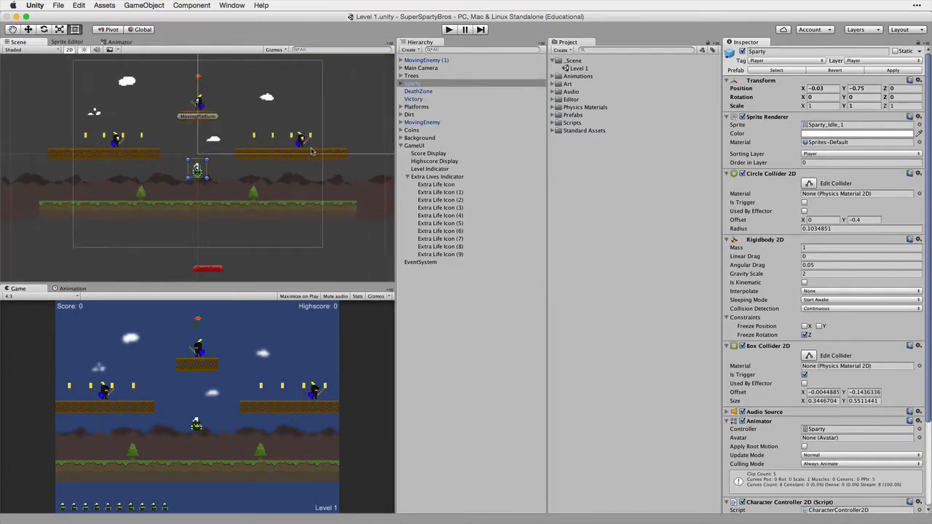
{"action": "left_click", "coordinate": [268, 97]}
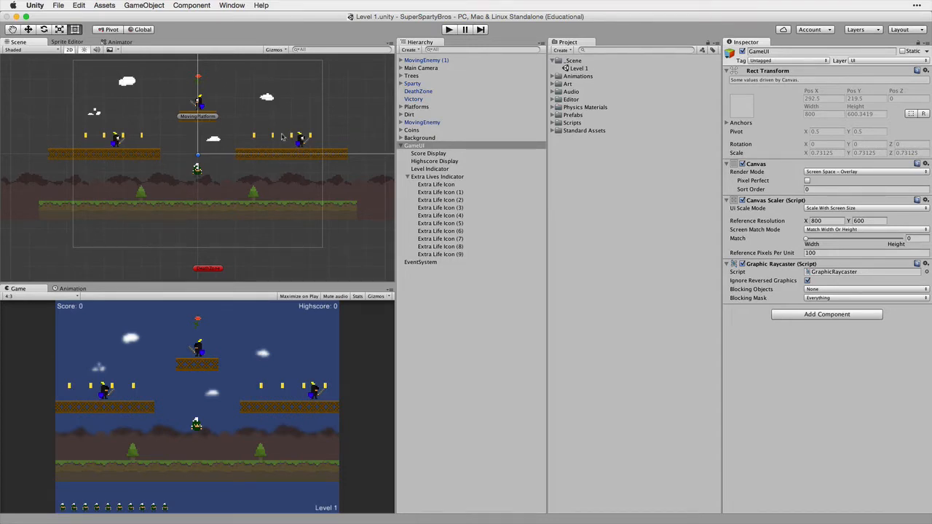
{"action": "left_click", "coordinate": [417, 147]}
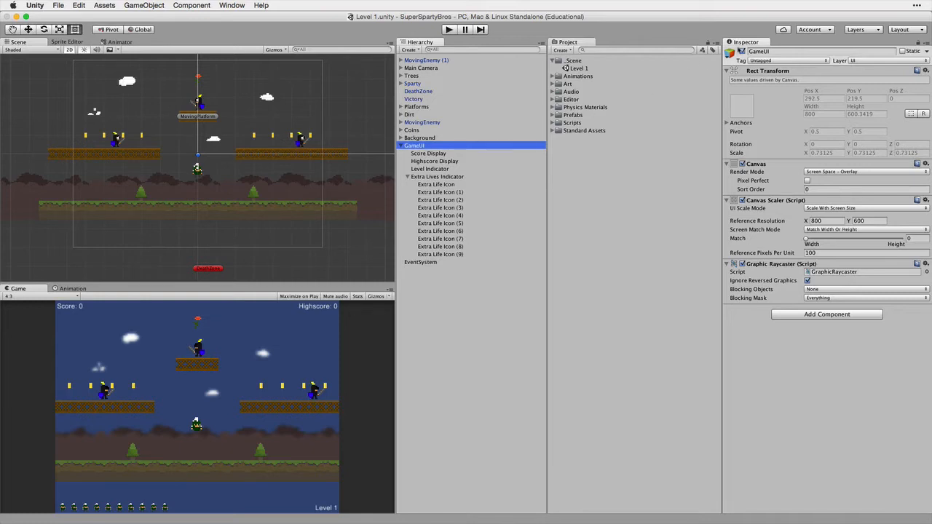
{"action": "left_click", "coordinate": [742, 52]}
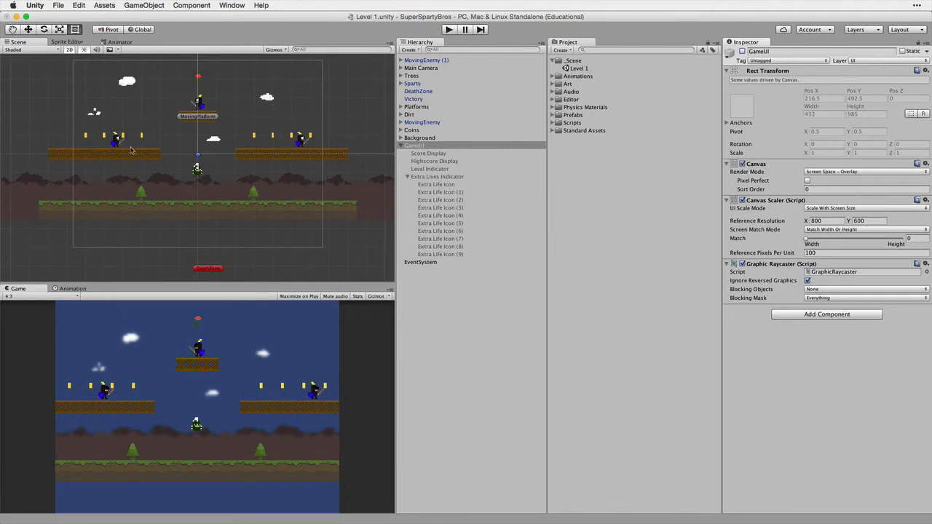
Turn the GameUI object back on
{"action": "scroll", "coordinate": [191, 151], "scroll_direction": "down", "scroll_amount": 6}
{"action": "scroll", "coordinate": [190, 149], "scroll_direction": "up", "scroll_amount": 4}
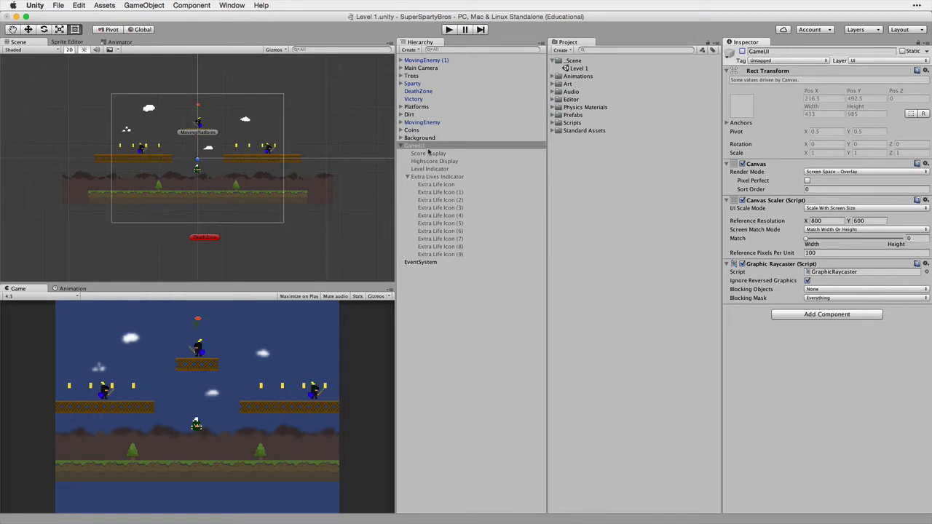
{"action": "left_click", "coordinate": [741, 52]}
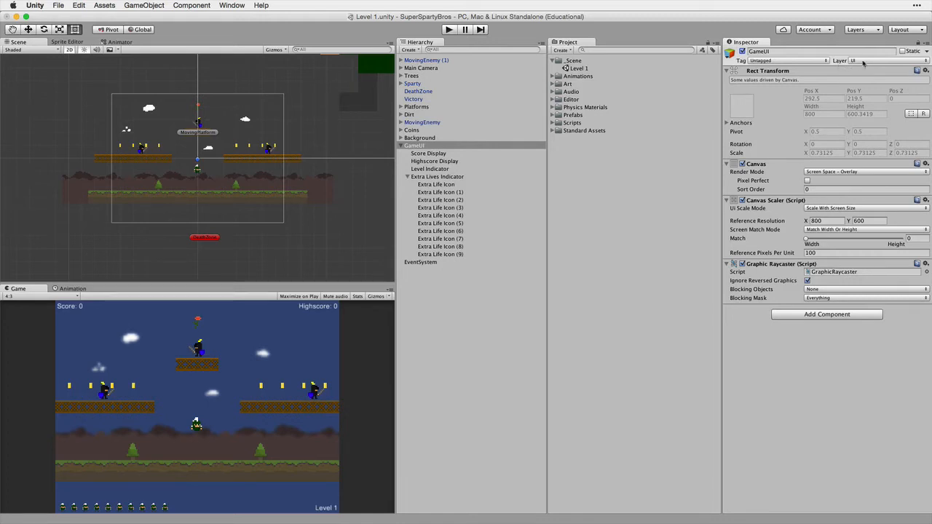
Check the layer assignment of GameUI and its child elements, including Highscore Display and Extra Lives Indicator
{"action": "left_click", "coordinate": [455, 154]}
{"action": "left_click", "coordinate": [457, 161]}
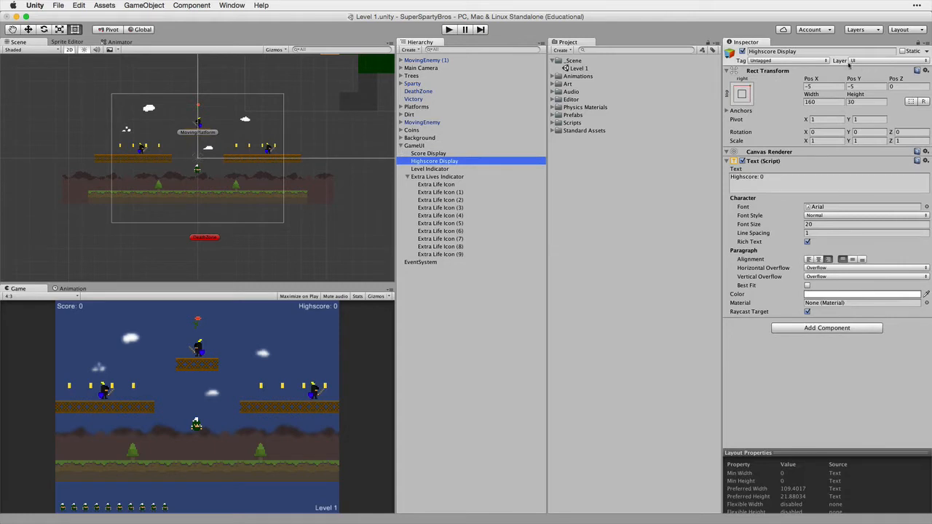
{"action": "left_click", "coordinate": [444, 184]}
{"action": "left_click", "coordinate": [441, 177]}
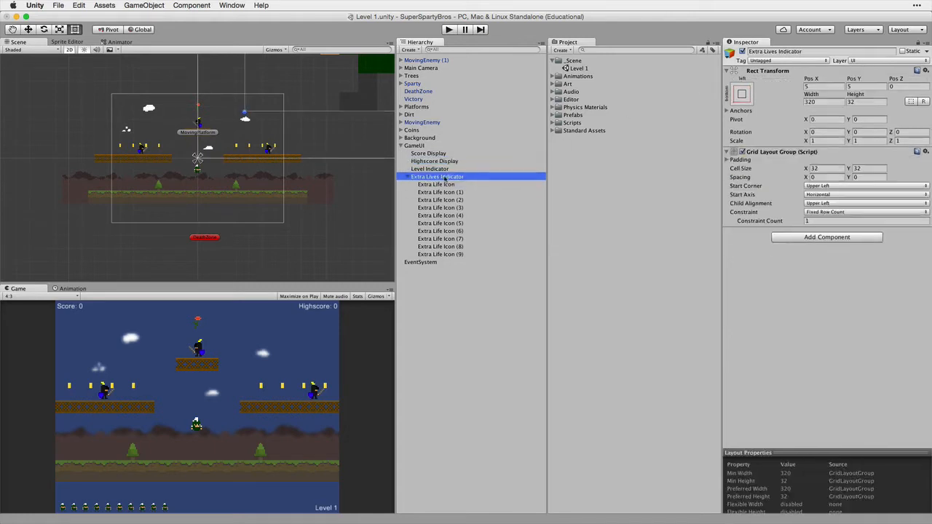
{"action": "left_click", "coordinate": [437, 146]}
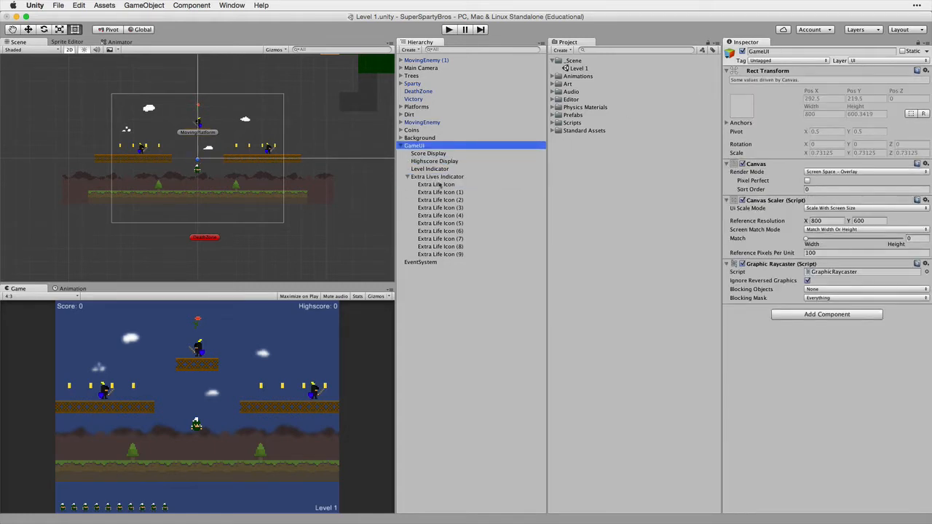
Hide the UI layer in the scene view through the layer visibility settings
{"action": "left_click", "coordinate": [876, 30]}
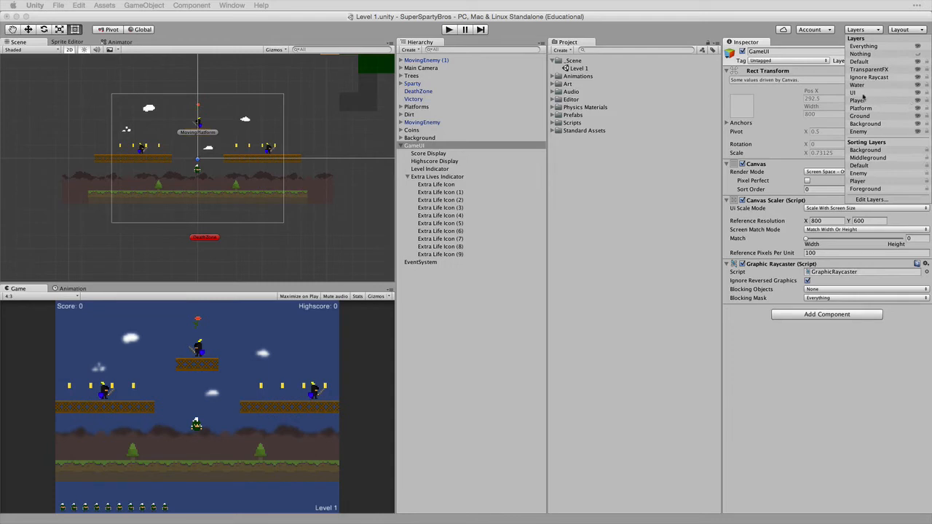
{"action": "left_click", "coordinate": [917, 95]}
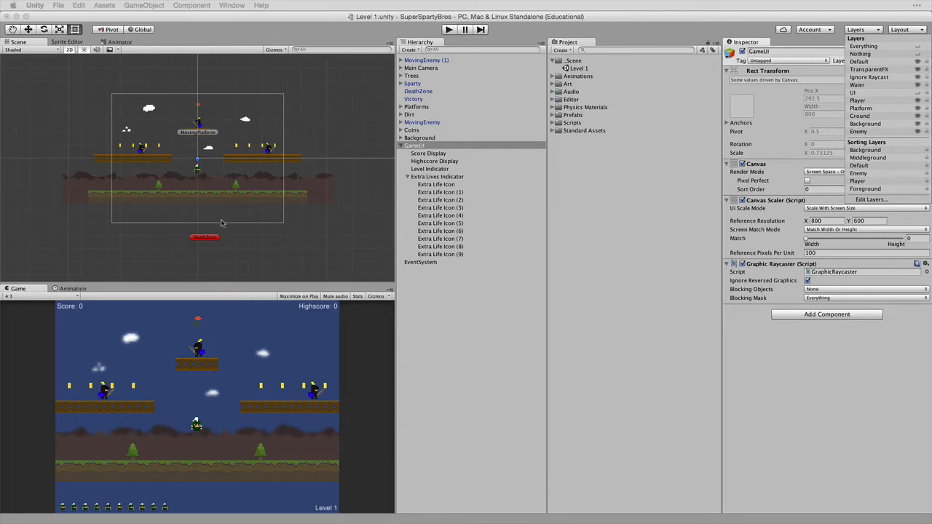
{"action": "left_click", "coordinate": [442, 203]}
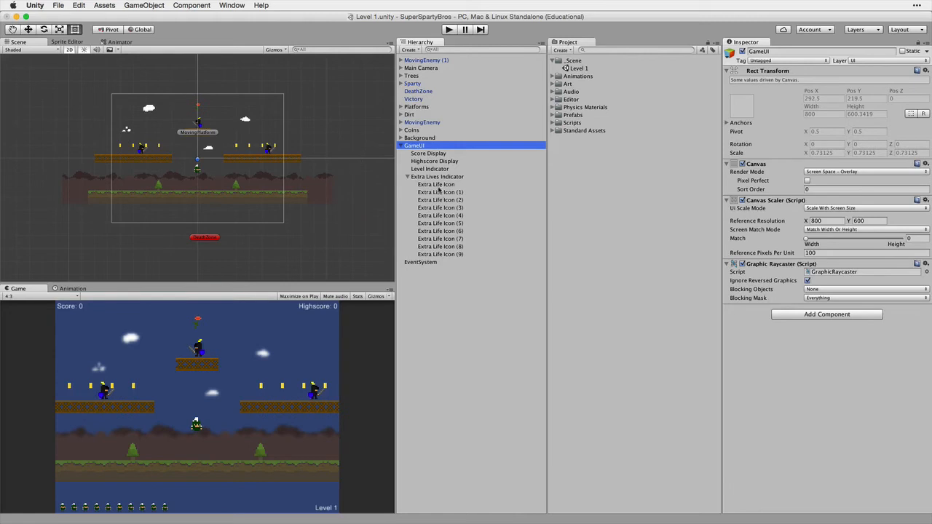
Frame the first Extra Life Icon in the scene, then make the UI layer visible and lock it
{"action": "left_click", "coordinate": [439, 185]}
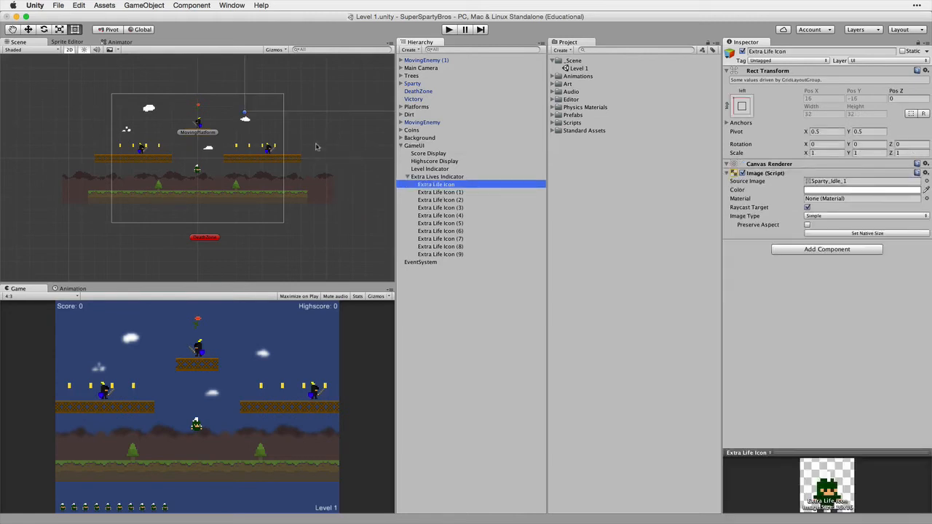
{"action": "key", "text": "f"}
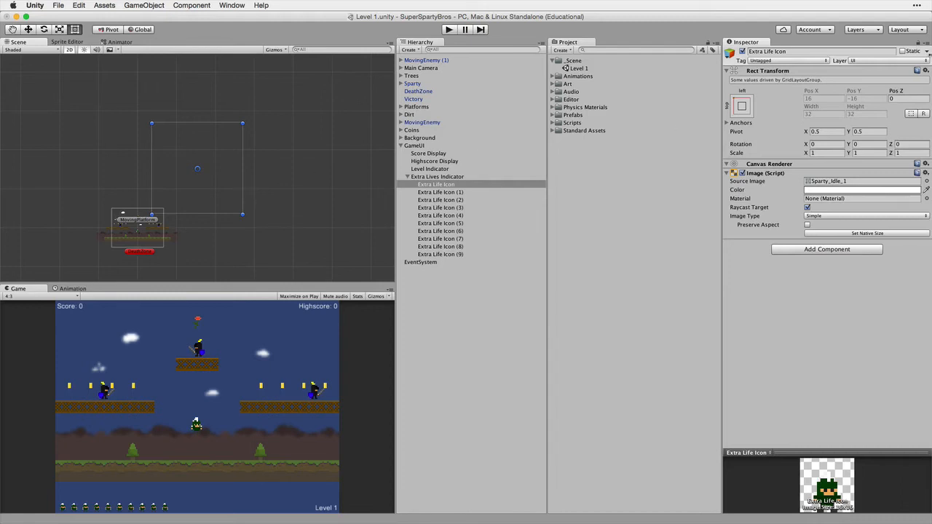
{"action": "left_click", "coordinate": [871, 34]}
{"action": "left_click", "coordinate": [918, 92]}
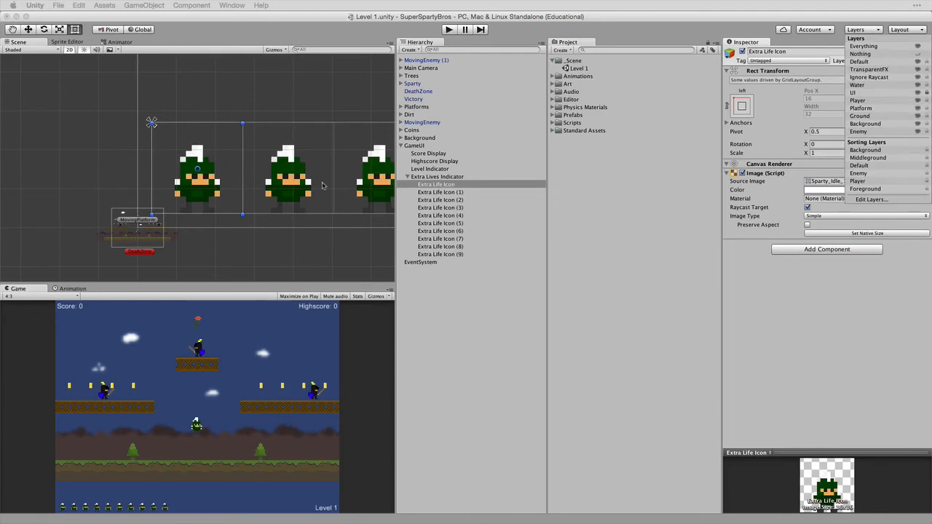
{"action": "left_click", "coordinate": [57, 152]}
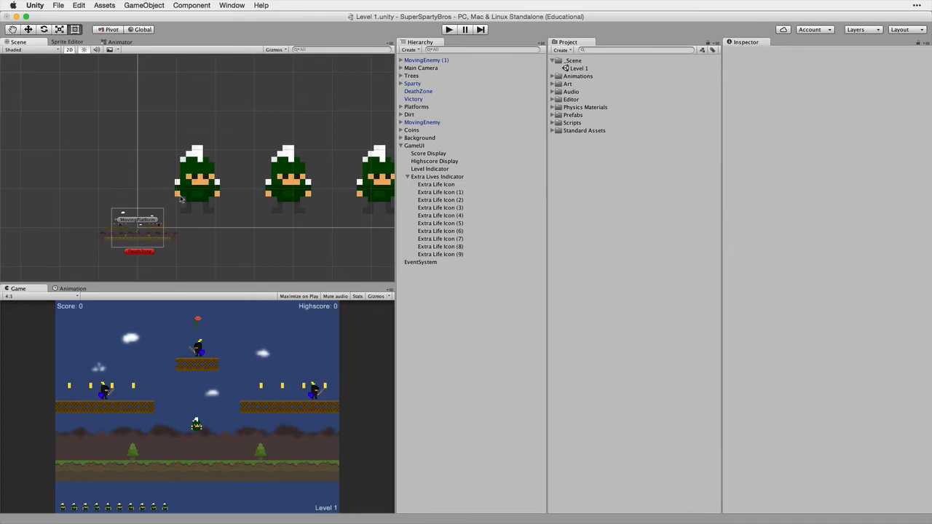
Test scene selection with the UI layer locked by picking the MovingPlatform and the Clouds_0 sprite
{"action": "left_click", "coordinate": [154, 220]}
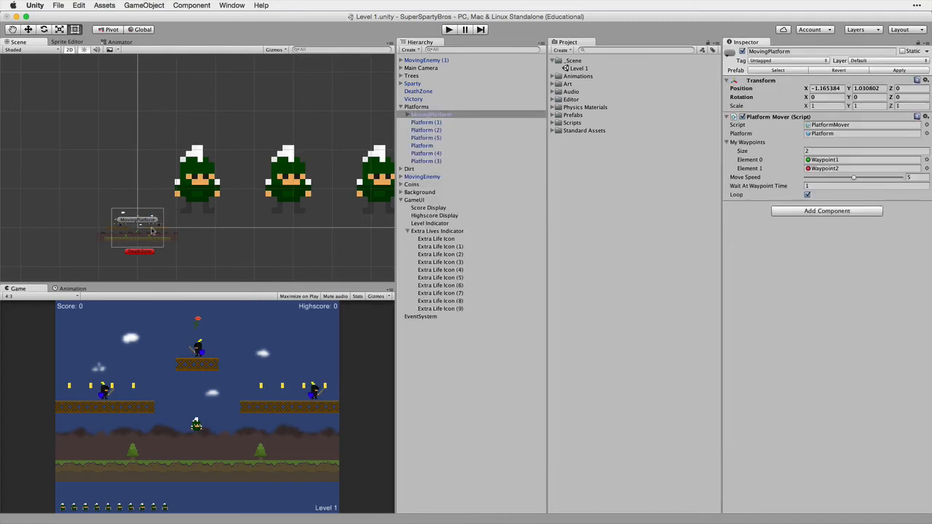
{"action": "scroll", "coordinate": [154, 230], "scroll_direction": "up", "scroll_amount": 3}
{"action": "left_click", "coordinate": [117, 255]}
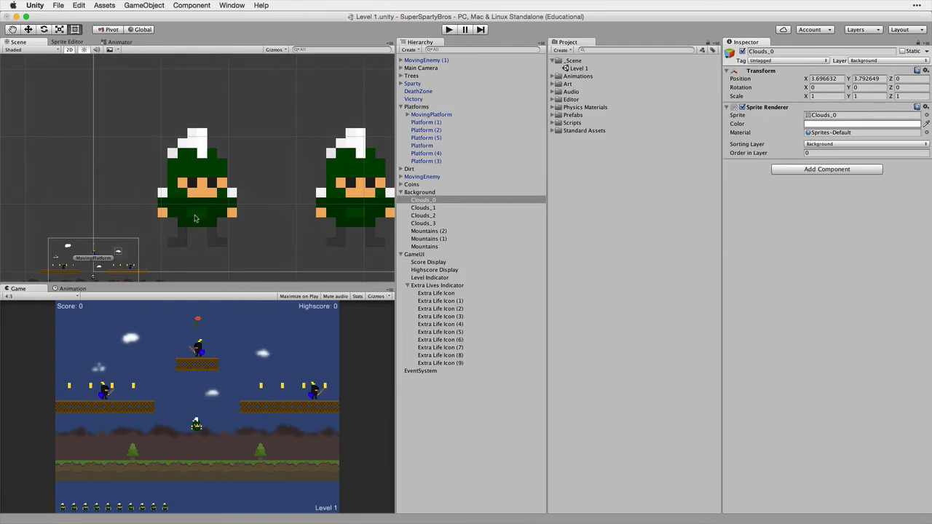
Unlock the UI layer and hide it from the scene view
{"action": "left_click", "coordinate": [466, 254]}
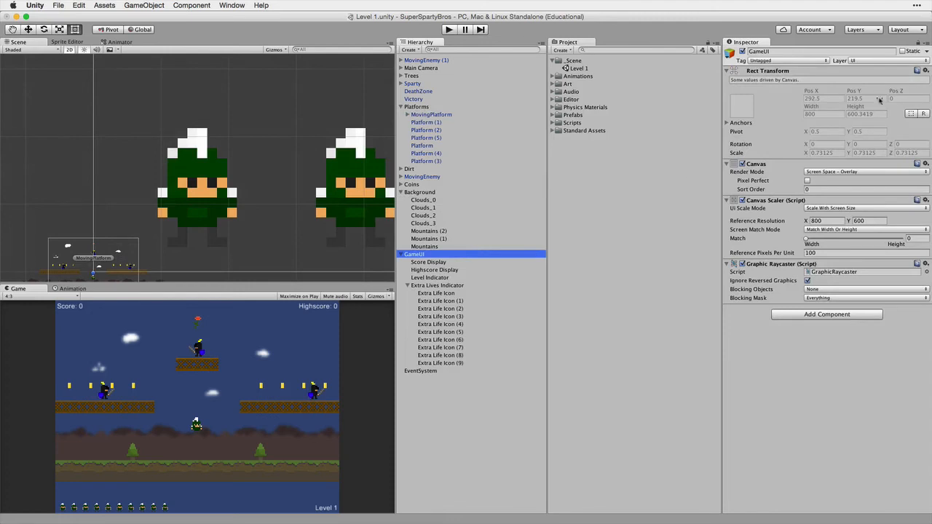
{"action": "left_click", "coordinate": [877, 33]}
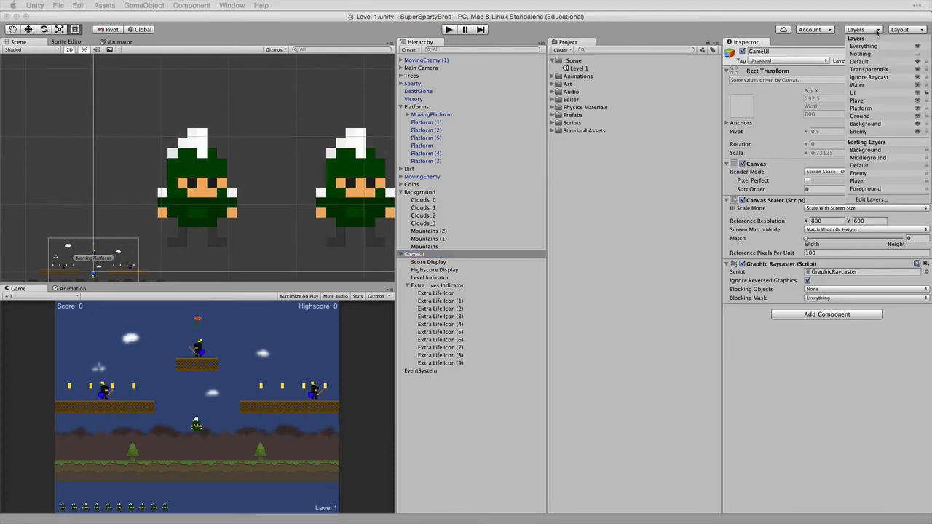
{"action": "left_click", "coordinate": [927, 94]}
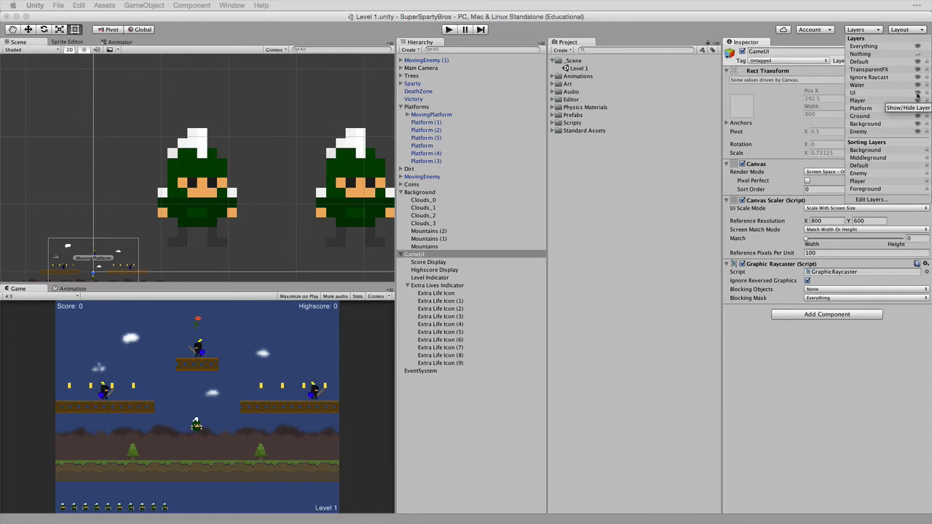
{"action": "left_click", "coordinate": [917, 92]}
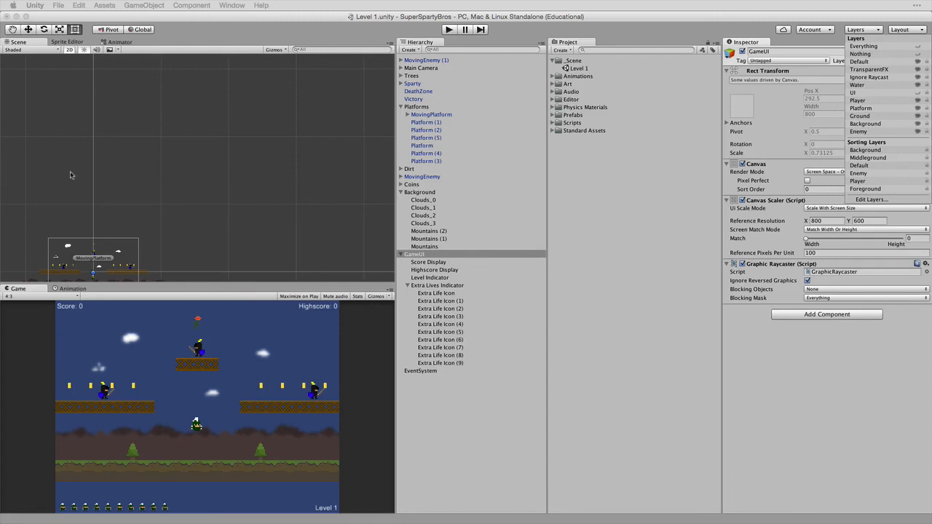
{"action": "left_click", "coordinate": [219, 164]}
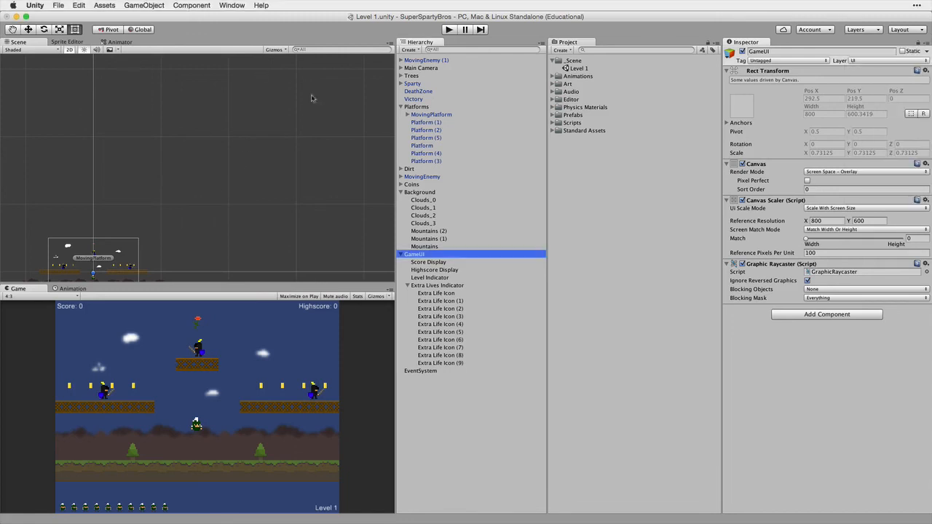
Select Sparty and frame it in the scene view, with the surrounding level in view
{"action": "left_click", "coordinate": [415, 84]}
{"action": "key", "text": "f"}
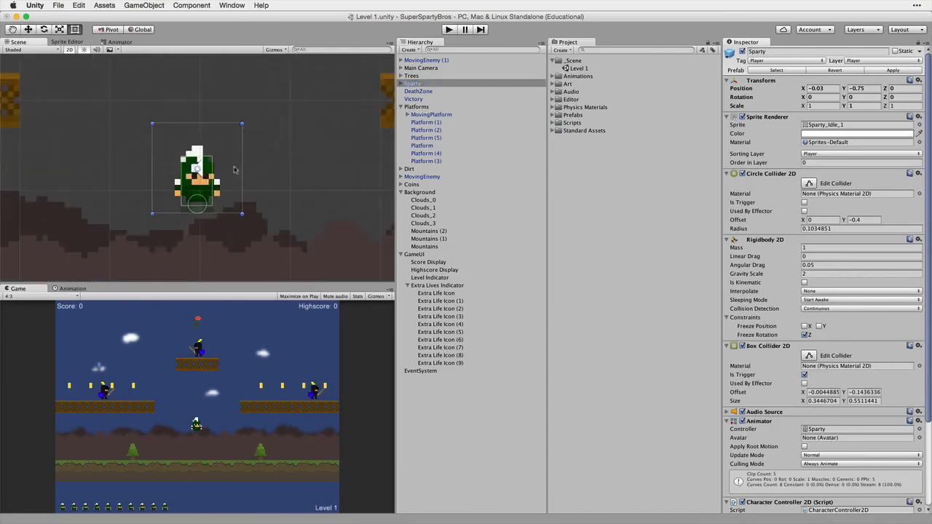
{"action": "scroll", "coordinate": [277, 177], "scroll_direction": "down", "scroll_amount": 8}
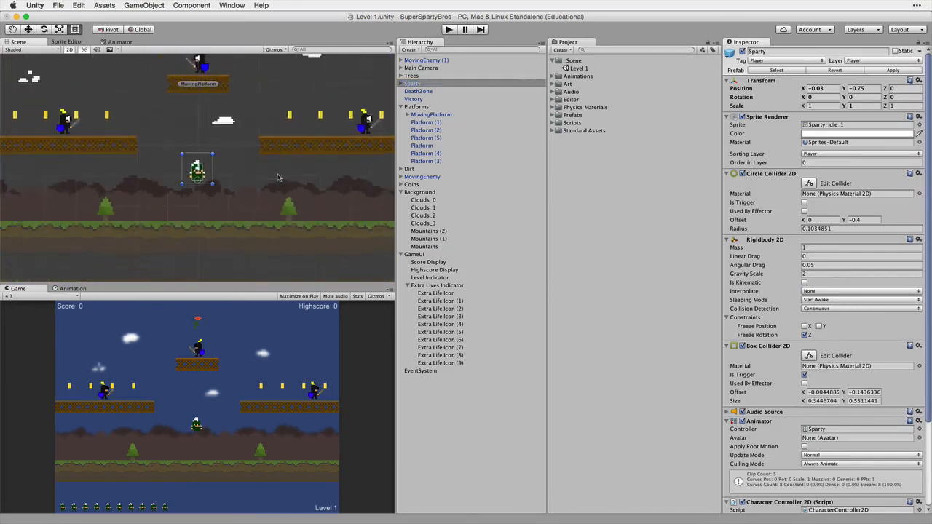
{"action": "scroll", "coordinate": [278, 177], "scroll_direction": "down", "scroll_amount": 2}
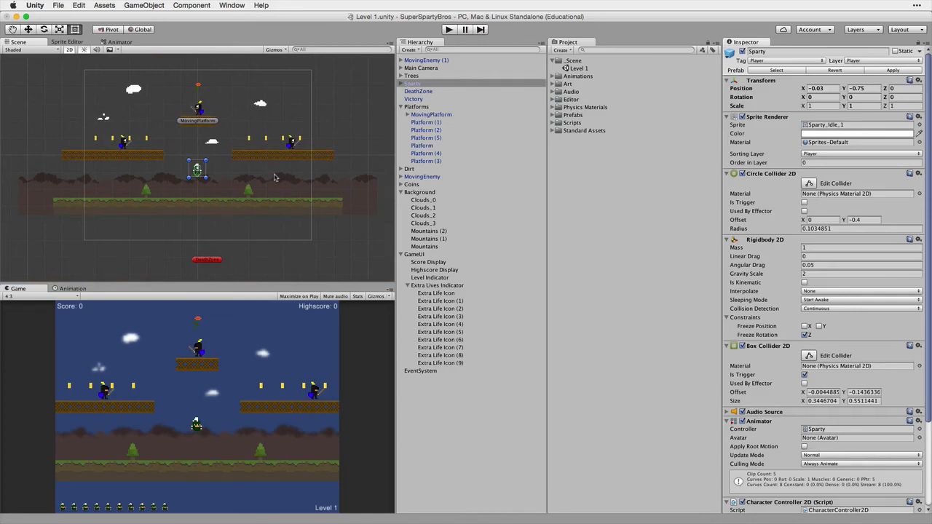